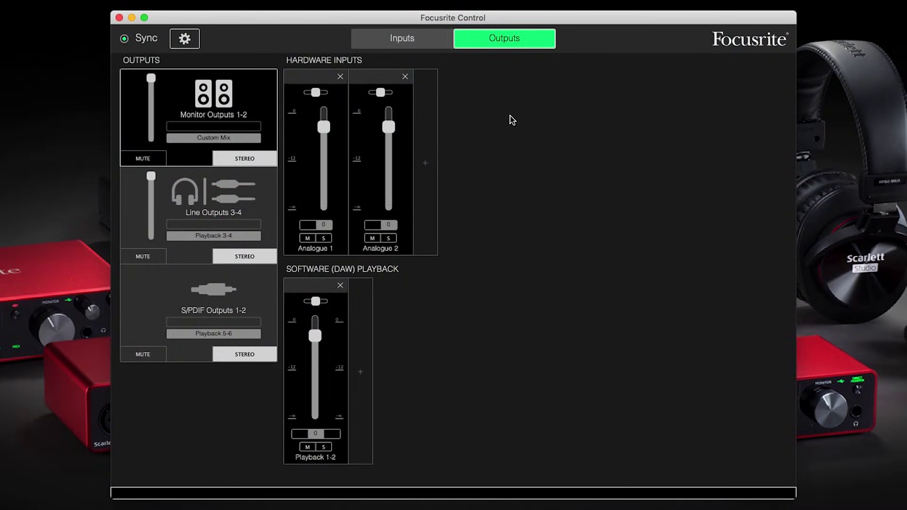
- On Focusrite Control's Inputs page, set Analogue 2 to INST instrument level
{"action": "left_click", "coordinate": [415, 42]}
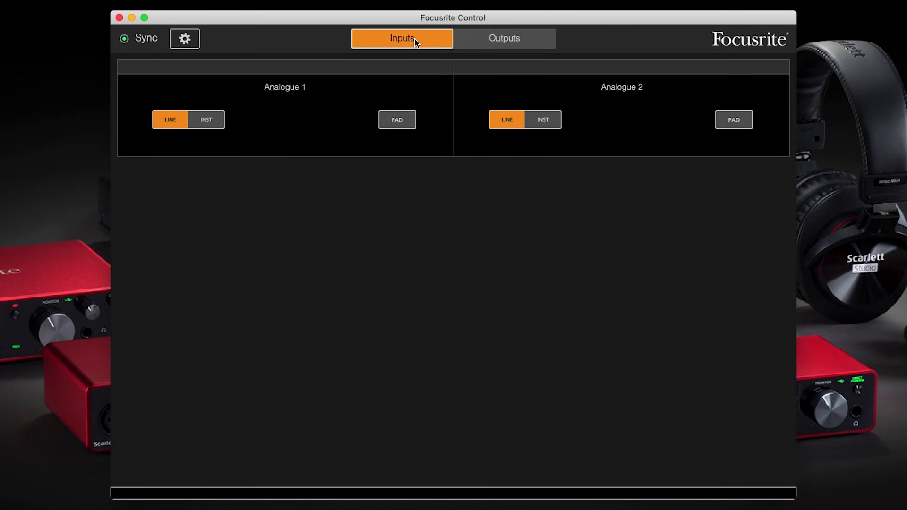
{"action": "left_click", "coordinate": [548, 118]}
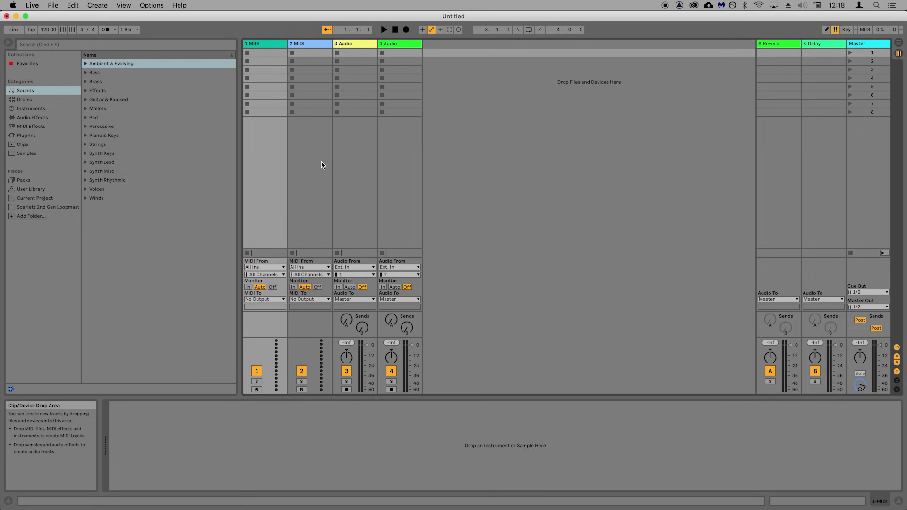
- Select the MIDI track header and delete it so the audio tracks move up and renumber
{"action": "left_click", "coordinate": [269, 48]}
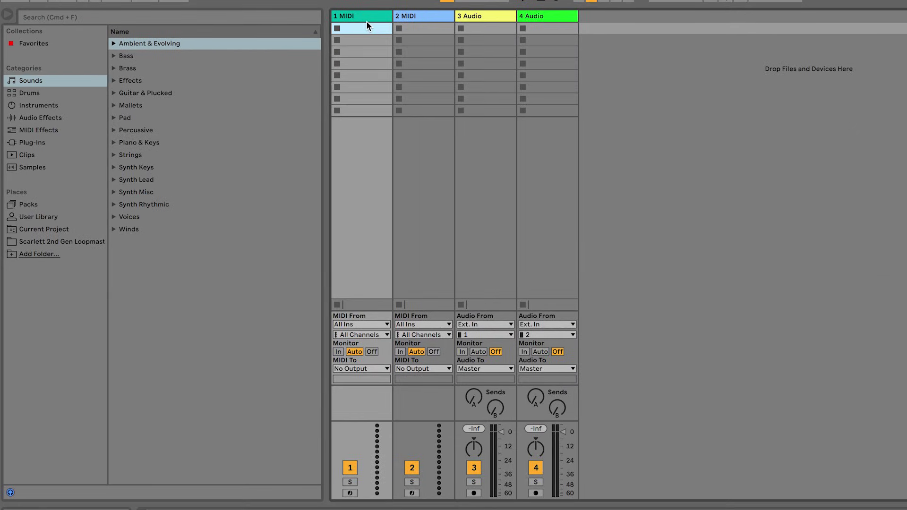
{"action": "left_click", "coordinate": [367, 15]}
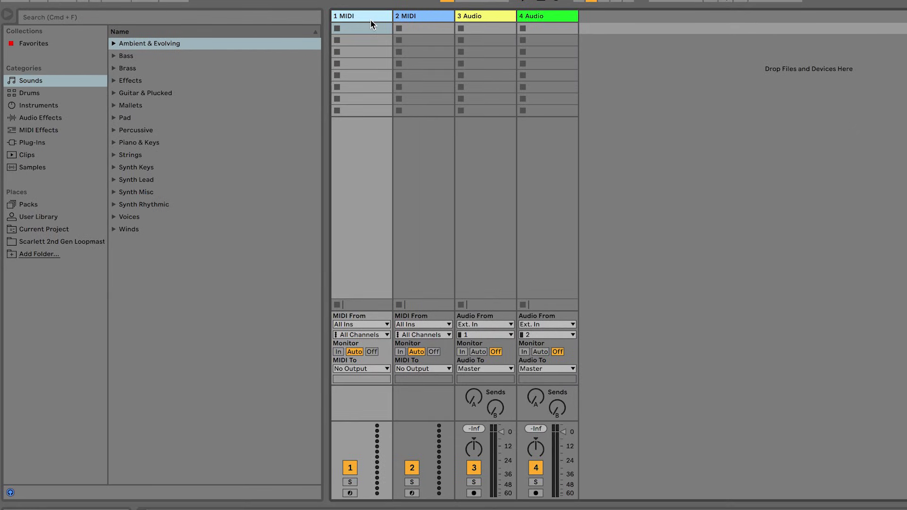
{"action": "left_click", "coordinate": [463, 171]}
{"action": "left_click", "coordinate": [372, 182]}
{"action": "key", "text": "Delete"}
{"action": "key", "text": "Delete"}
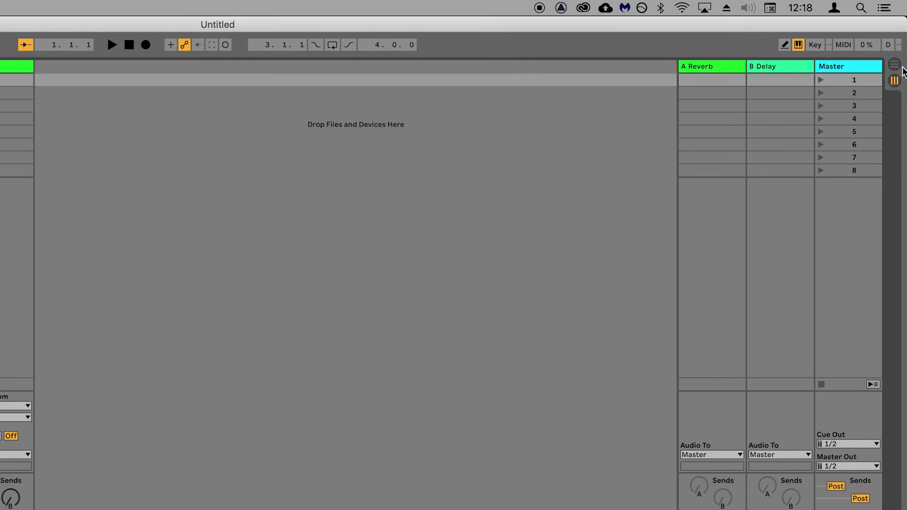
{"action": "left_click", "coordinate": [895, 65]}
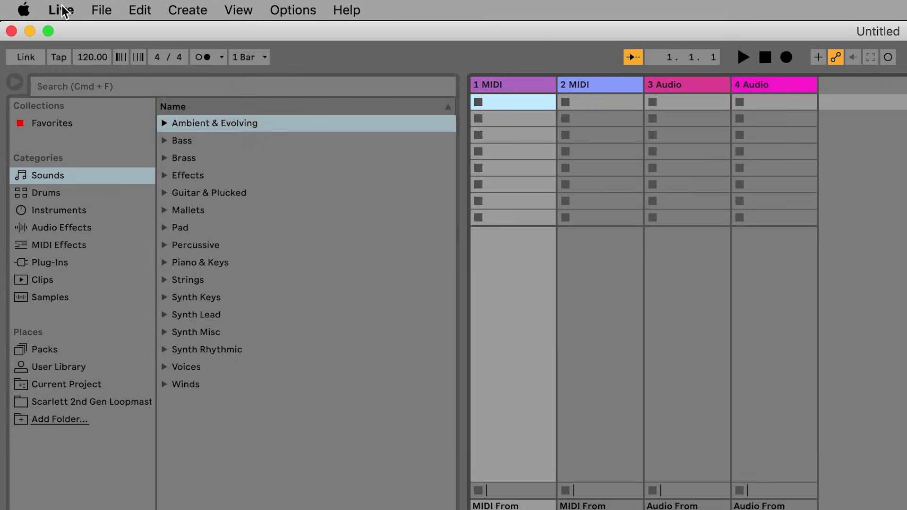
- Open Live's Preferences on the Audio page and keep CoreAudio as the driver type
{"action": "left_click", "coordinate": [62, 11]}
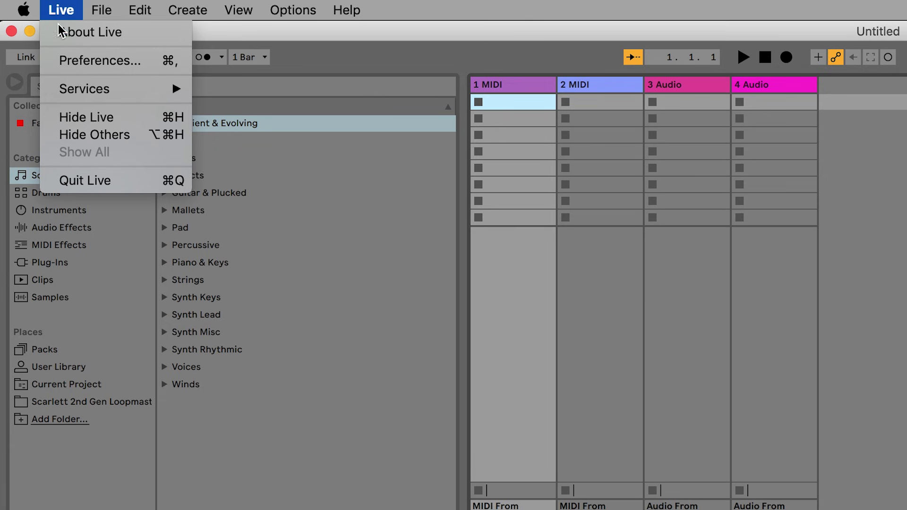
{"action": "left_click", "coordinate": [71, 62]}
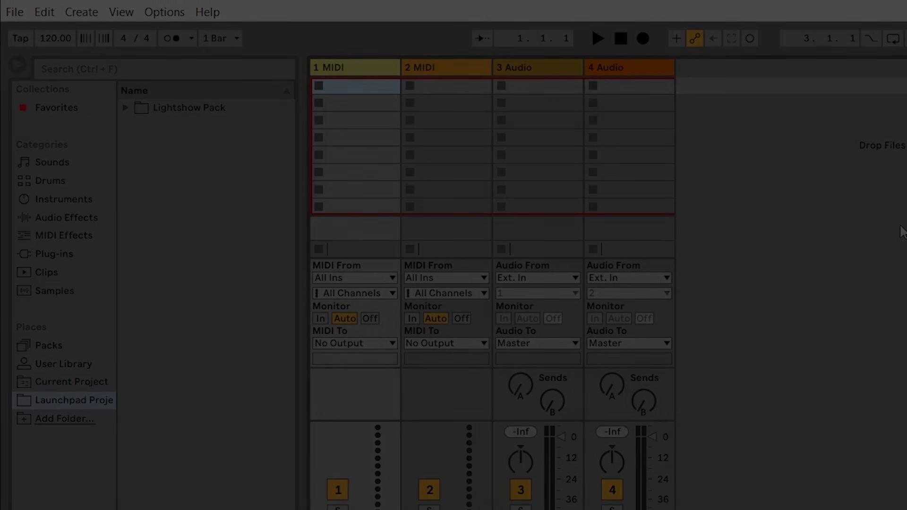
{"action": "left_click", "coordinate": [164, 12]}
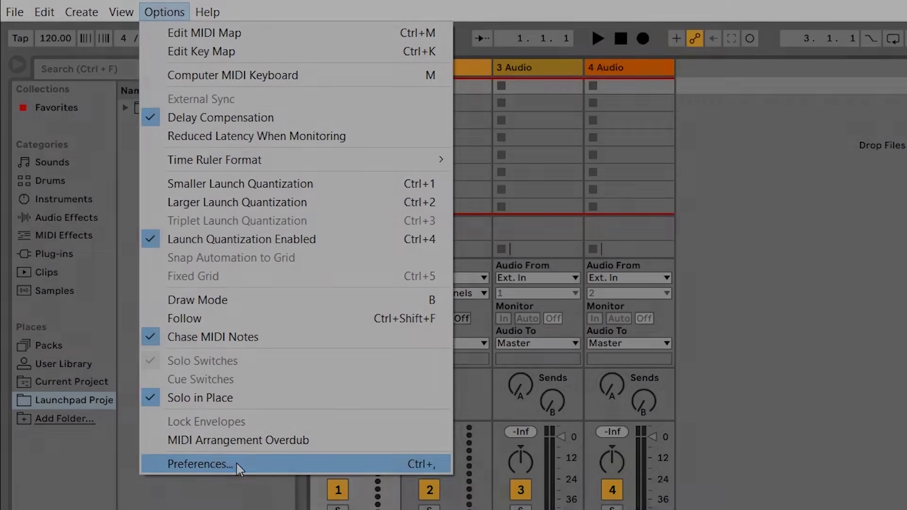
{"action": "left_click", "coordinate": [239, 464]}
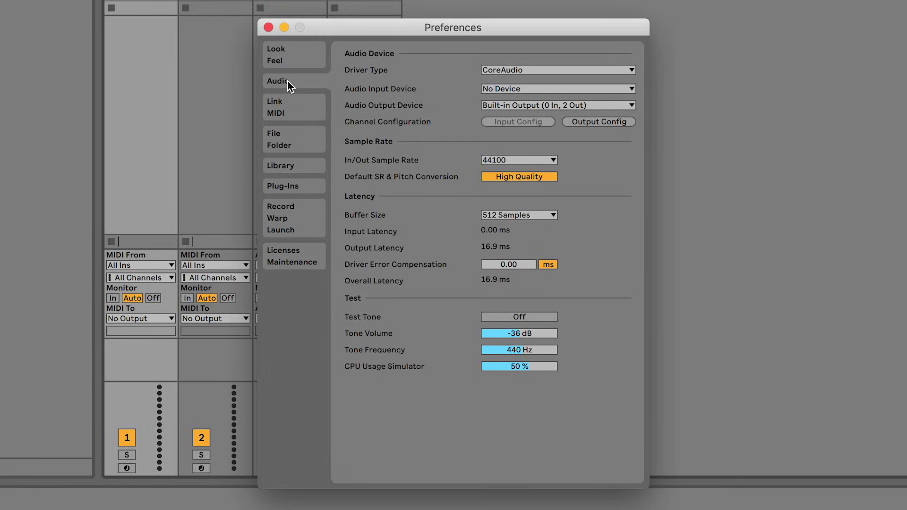
{"action": "left_click", "coordinate": [534, 72]}
{"action": "left_click", "coordinate": [507, 91]}
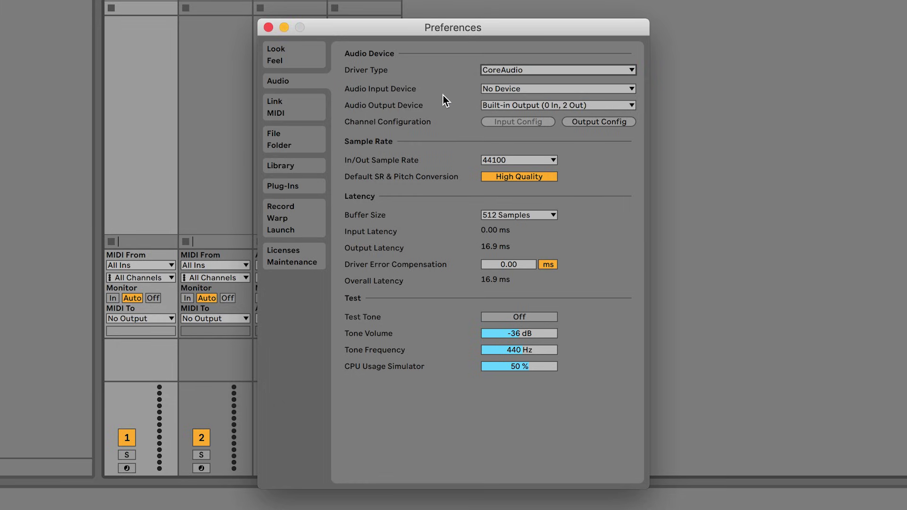
{"action": "left_click", "coordinate": [503, 89]}
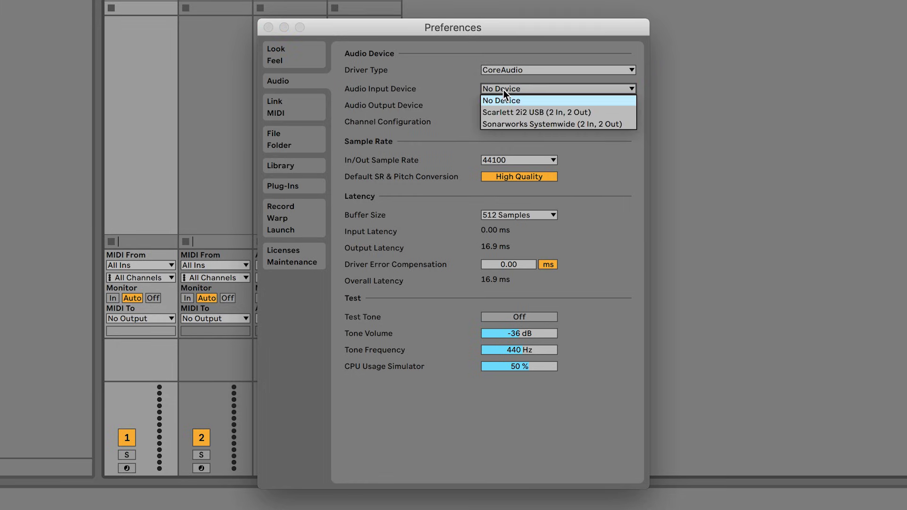
- Choose Scarlett 2i2 USB as both the Audio Input Device and Audio Output Device
{"action": "left_click", "coordinate": [540, 114]}
{"action": "left_click", "coordinate": [592, 108]}
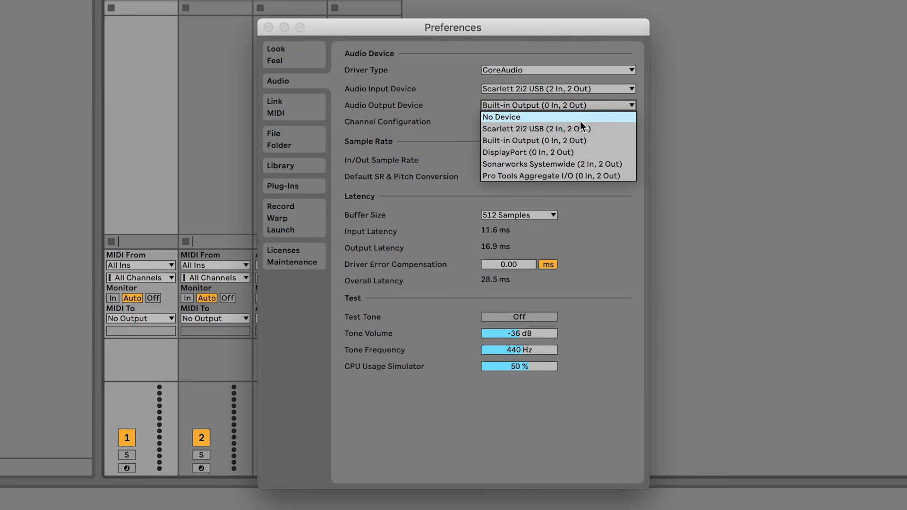
{"action": "left_click", "coordinate": [612, 129]}
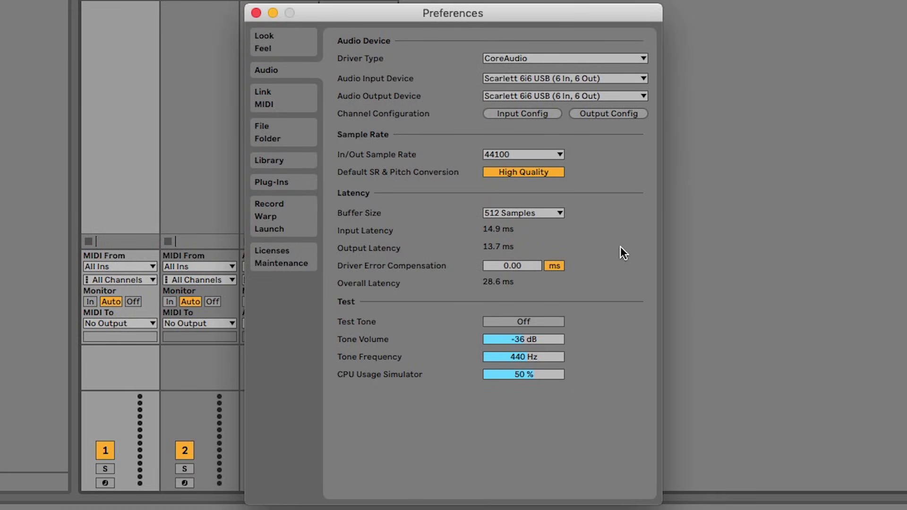
- In Input Config, enable mono inputs 3 & 4 and 5 & 6 alongside 1 & 2
{"action": "left_click", "coordinate": [506, 113]}
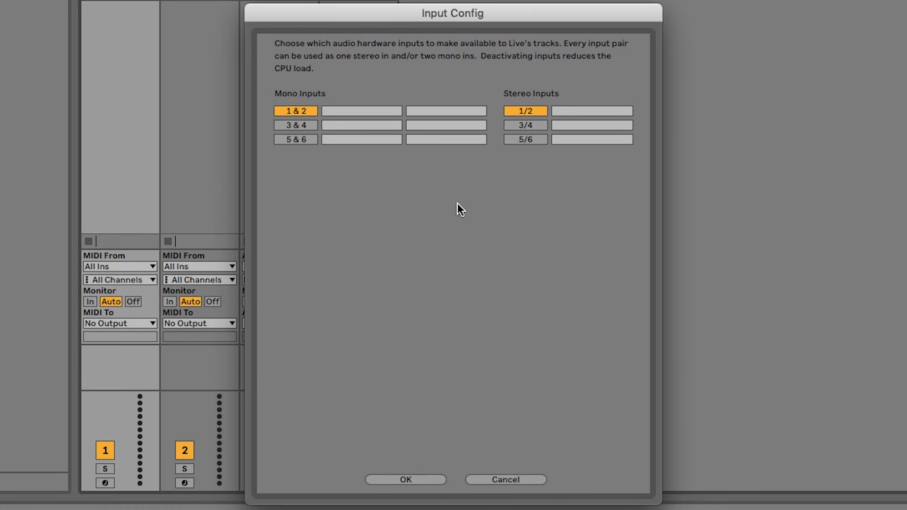
{"action": "left_click", "coordinate": [308, 125]}
{"action": "left_click", "coordinate": [309, 140]}
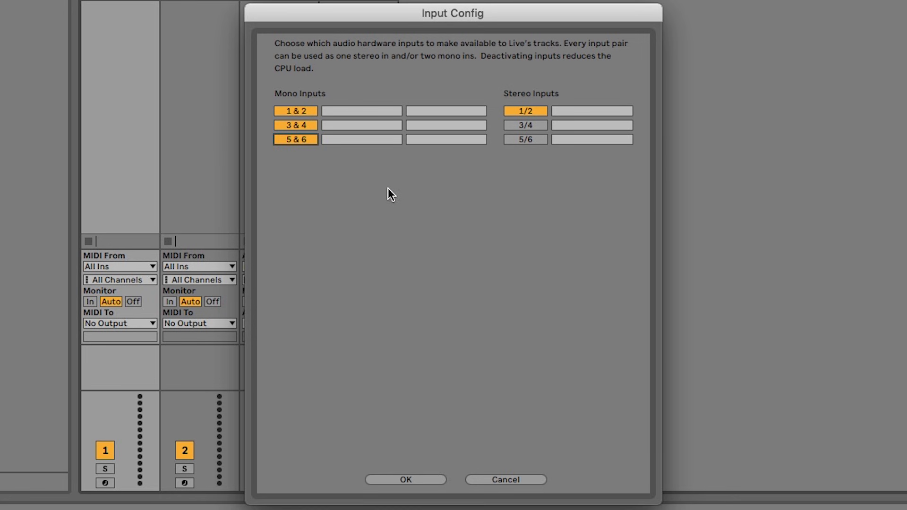
{"action": "left_click", "coordinate": [417, 480]}
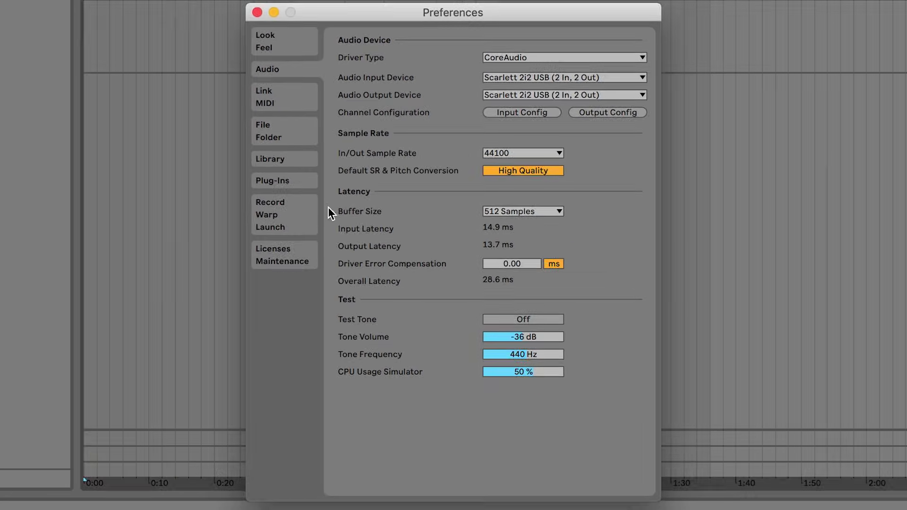
- On the Record/Warp/Launch preferences page, switch Exclusive Arm off
{"action": "left_click", "coordinate": [301, 221]}
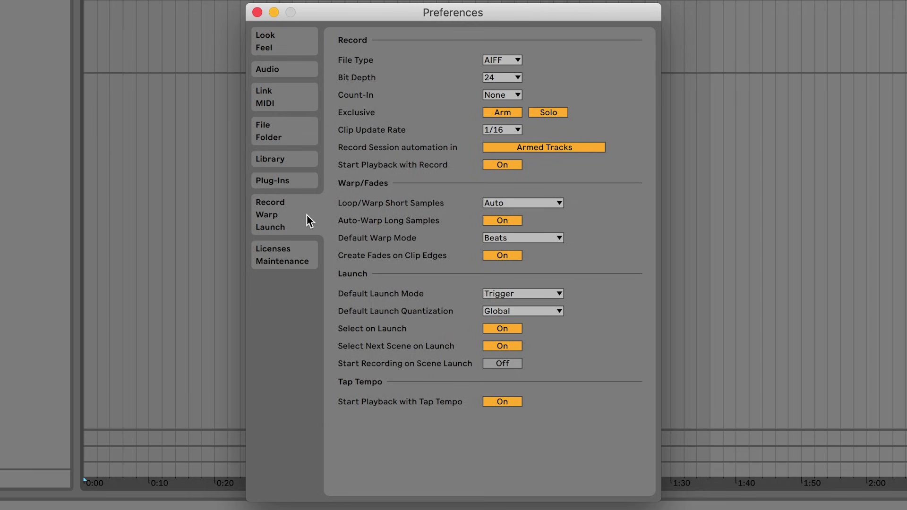
{"action": "left_click", "coordinate": [509, 112]}
- Close Preferences and rename the first audio track to 'Vocals'
{"action": "left_click", "coordinate": [257, 12]}
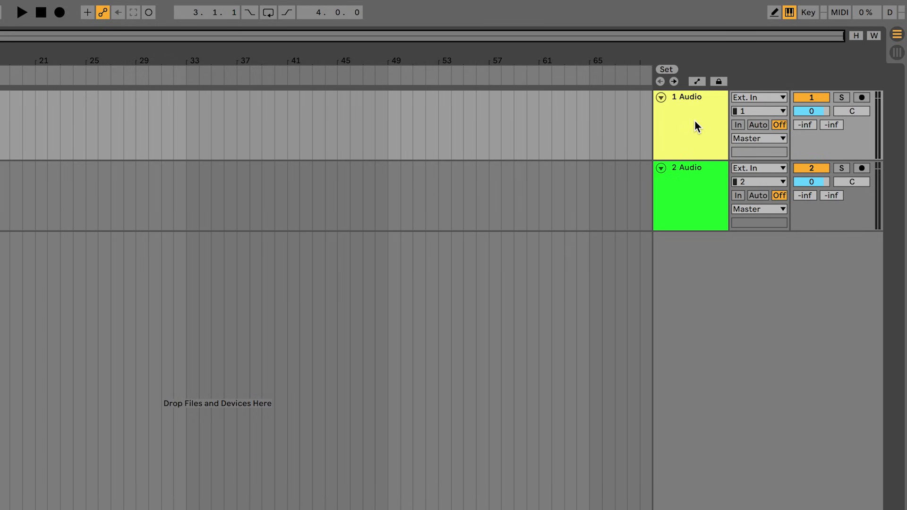
{"action": "right_click", "coordinate": [695, 121]}
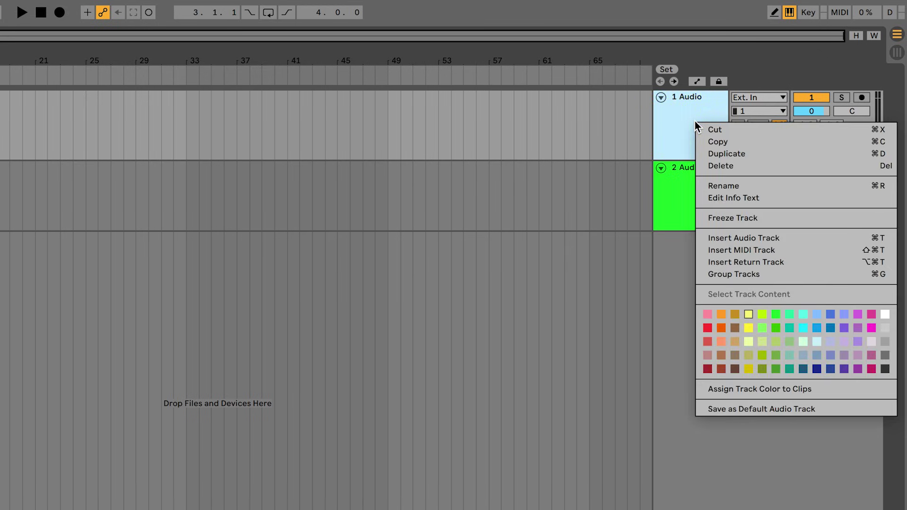
{"action": "left_click", "coordinate": [742, 186]}
{"action": "type", "text": "Vocals"}
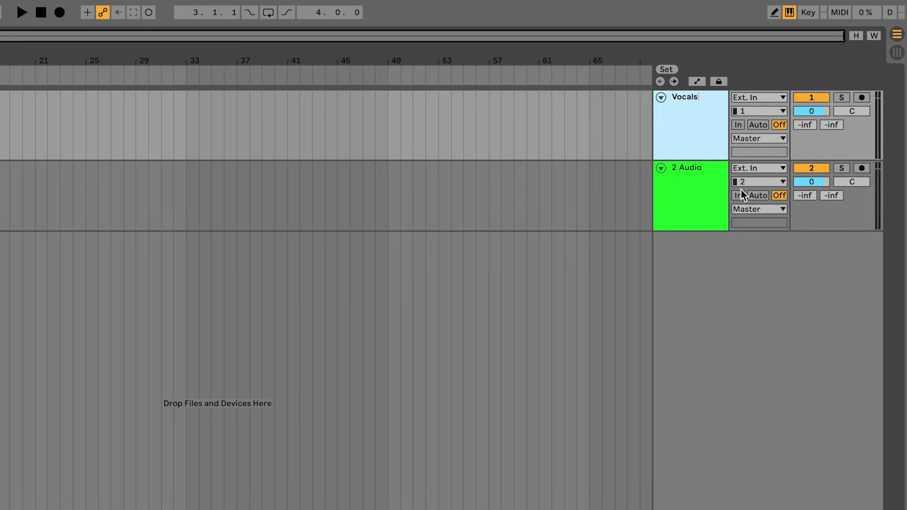
{"action": "key", "text": "Return"}
- Rename the second audio track to 'Guitar'
{"action": "right_click", "coordinate": [700, 196]}
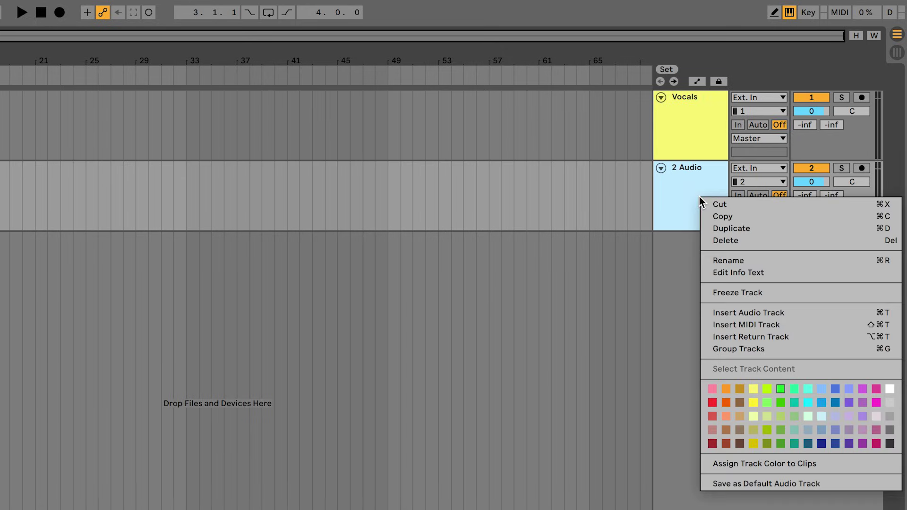
{"action": "left_click", "coordinate": [761, 260]}
{"action": "type", "text": "Guitar"}
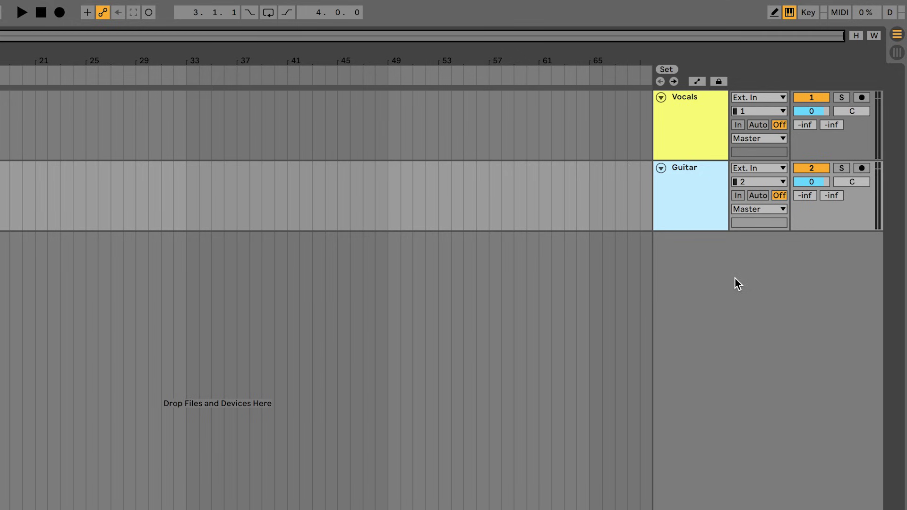
{"action": "left_click", "coordinate": [471, 206]}
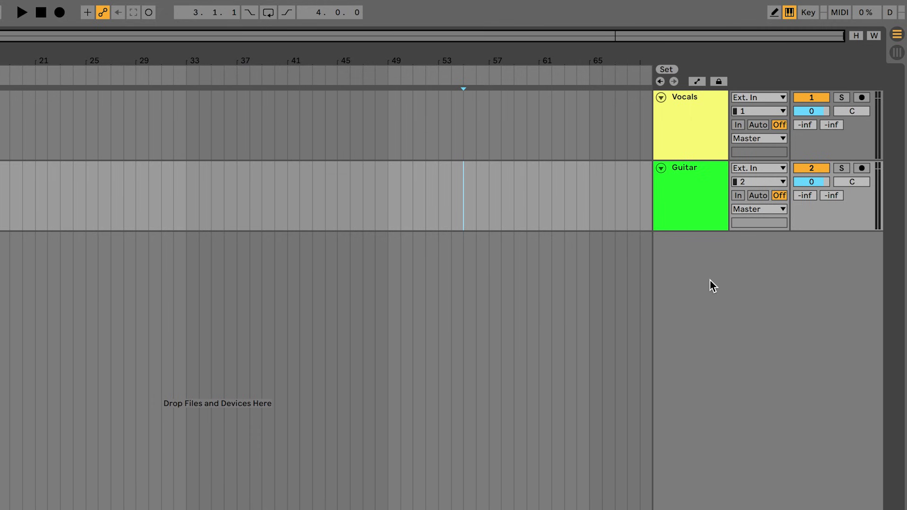
{"action": "left_click", "coordinate": [767, 112]}
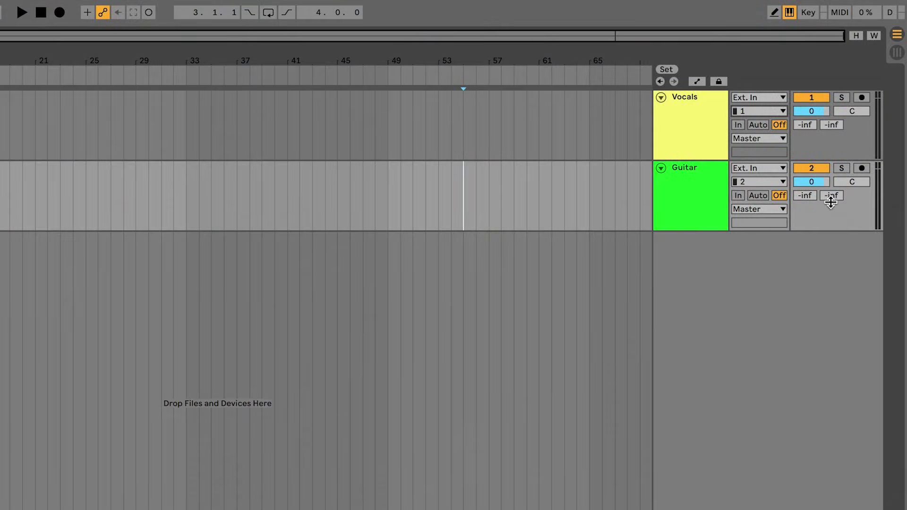
{"action": "left_click", "coordinate": [687, 190]}
{"action": "left_click", "coordinate": [761, 183]}
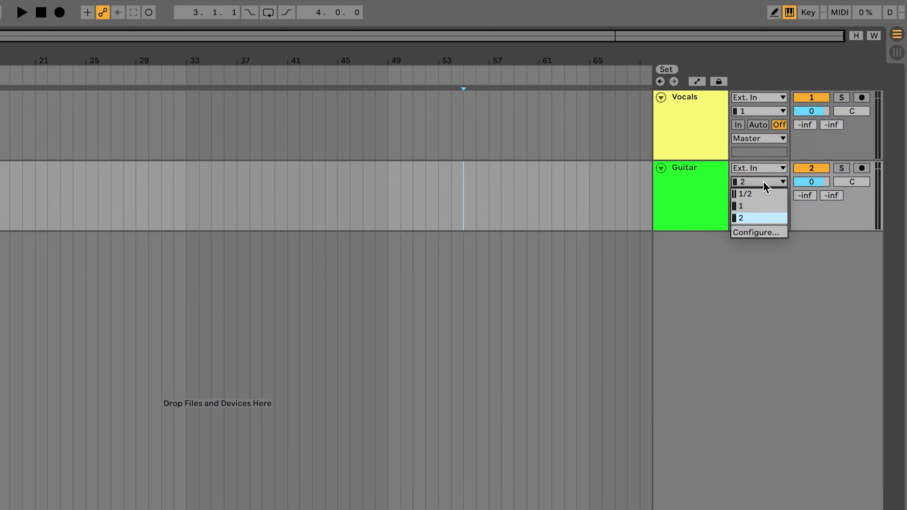
{"action": "left_click", "coordinate": [742, 218]}
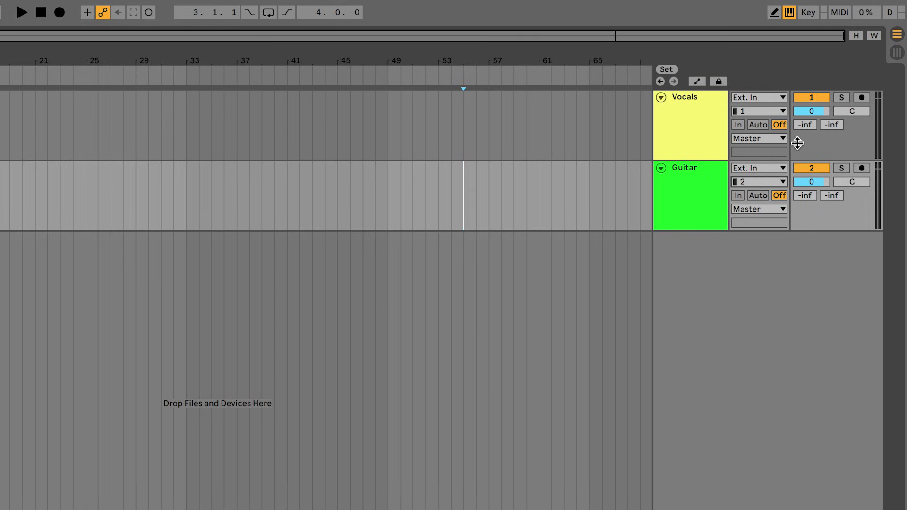
{"action": "left_click", "coordinate": [782, 125]}
{"action": "left_click", "coordinate": [780, 195]}
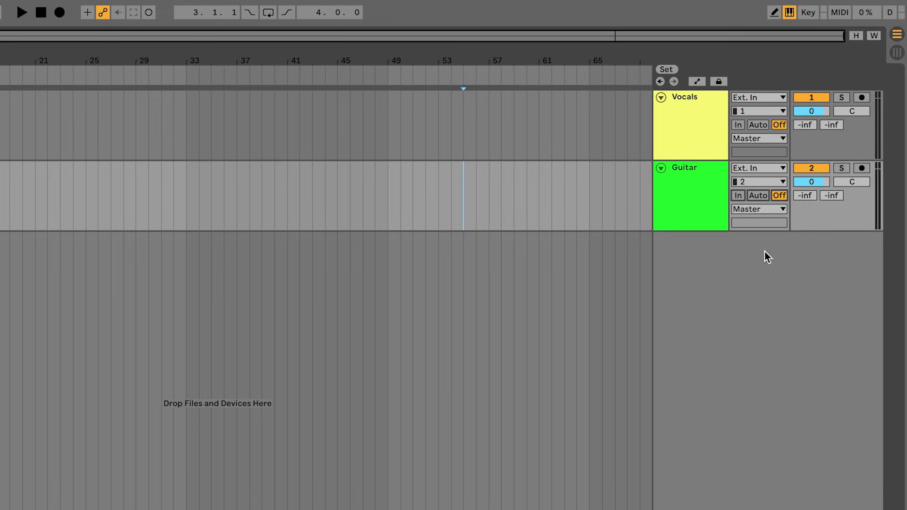
- Record-arm the Vocals track and the Guitar track together
{"action": "left_click", "coordinate": [867, 98]}
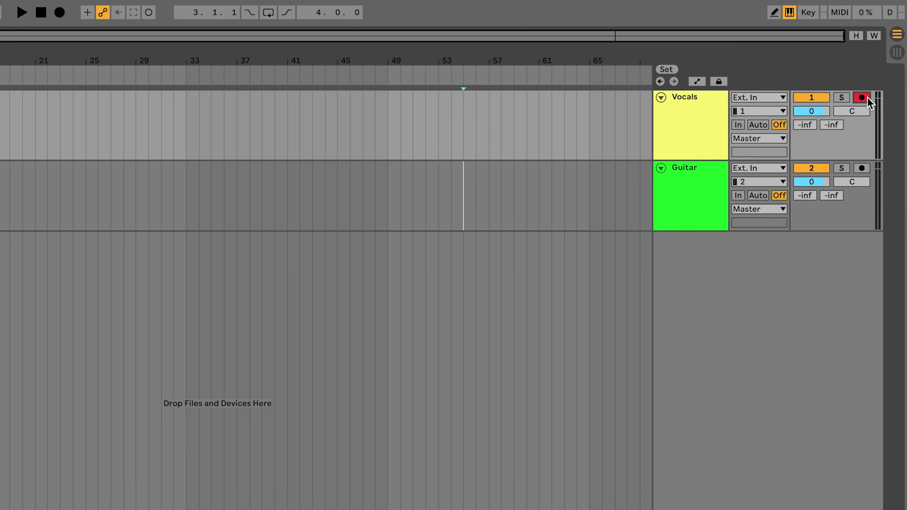
{"action": "left_click", "coordinate": [865, 168], "text": "ctrl"}
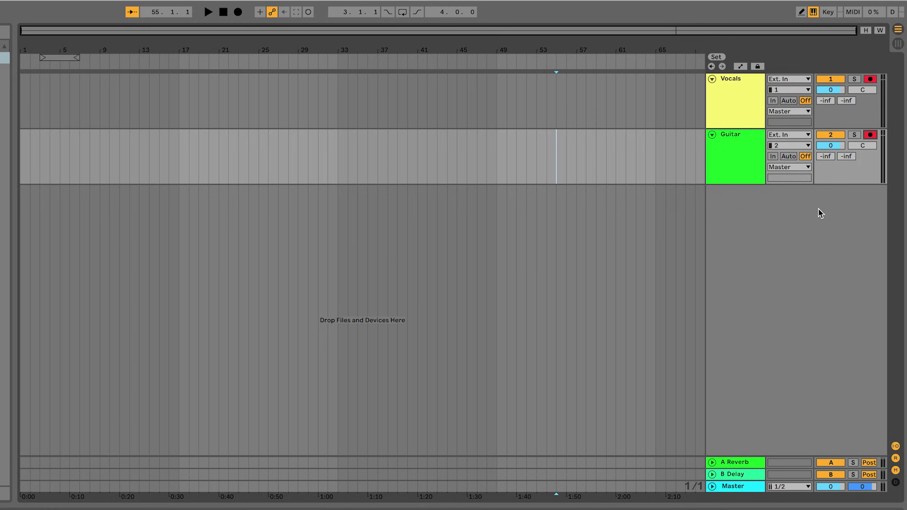
- Return to 1.1.1, record both tracks into the arrangement, then stop recording
{"action": "left_click", "coordinate": [223, 12]}
{"action": "left_click", "coordinate": [239, 13]}
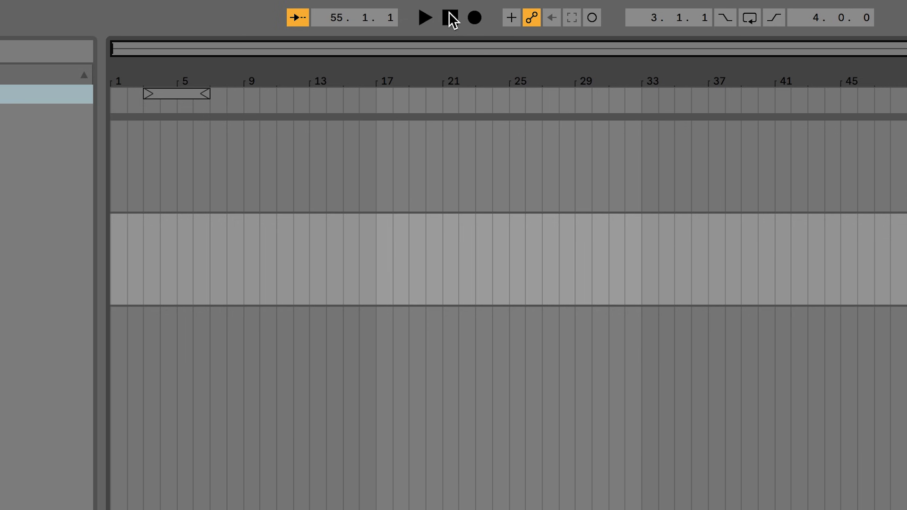
{"action": "left_click", "coordinate": [395, 29]}
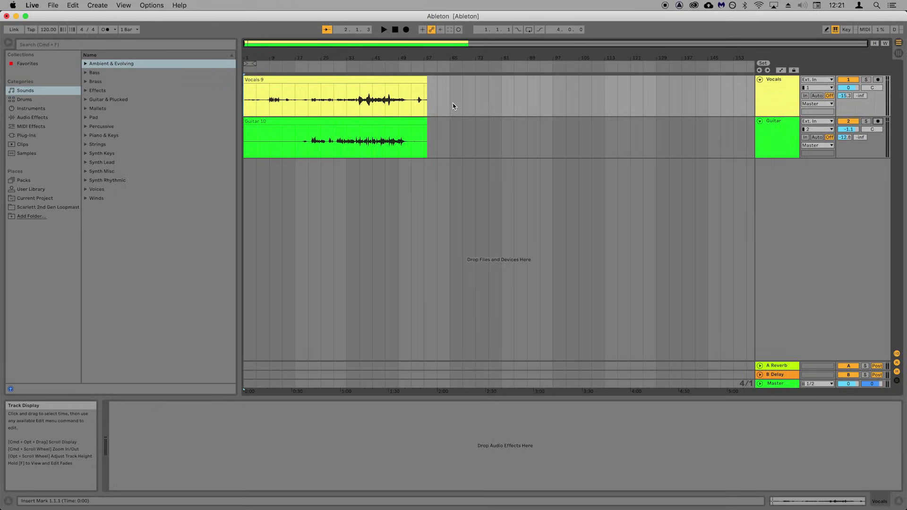
- Stop playback, then raise the Vocals Reverb send to -15.3 dB and lift its Delay send from -inf
{"action": "key", "text": "space"}
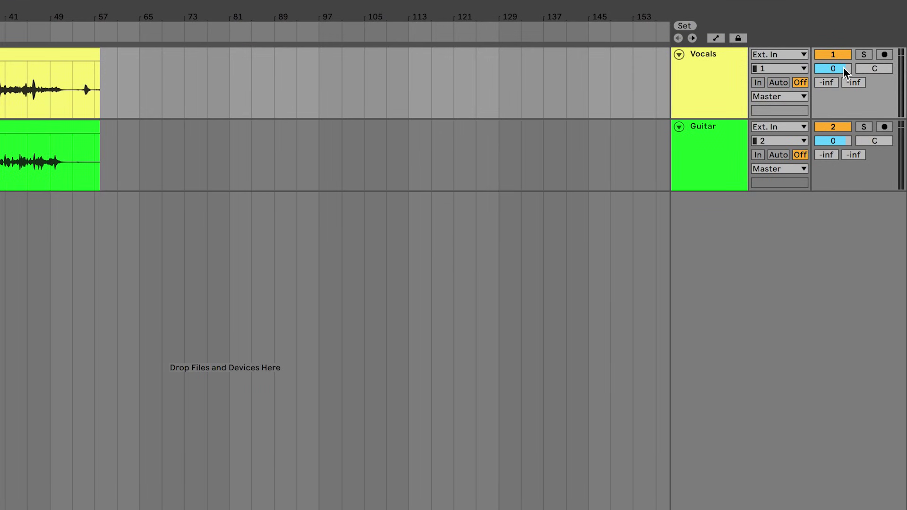
{"action": "mouse_move", "coordinate": [839, 73]}
{"action": "left_mouse_down"}
{"action": "mouse_move", "coordinate": [838, 90]}
{"action": "mouse_move", "coordinate": [842, 59]}
{"action": "left_mouse_up"}
{"action": "left_click", "coordinate": [848, 141]}
{"action": "mouse_move", "coordinate": [827, 80]}
{"action": "left_mouse_down"}
{"action": "mouse_move", "coordinate": [827, 63]}
{"action": "mouse_move", "coordinate": [822, 79]}
{"action": "mouse_move", "coordinate": [830, 81]}
{"action": "left_mouse_up"}
{"action": "left_click_drag", "start_coordinate": [854, 84], "coordinate": [855, 92]}
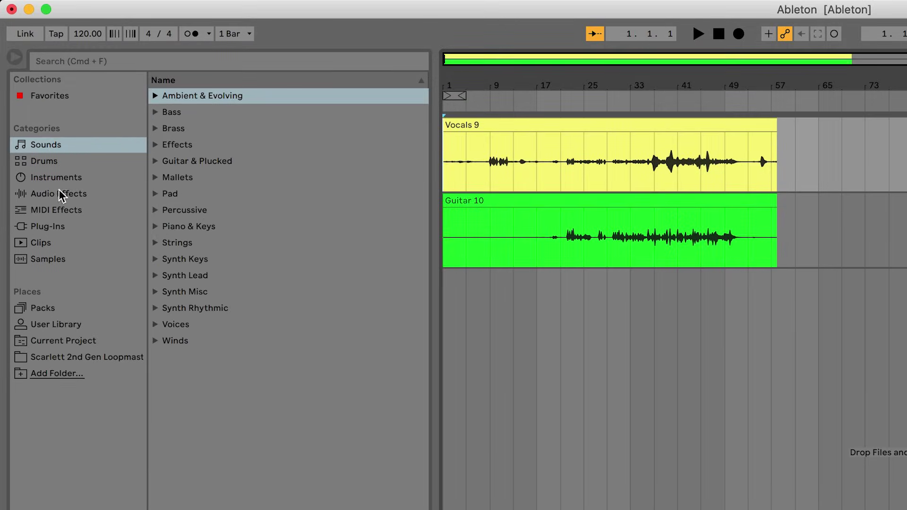
- Expand EQ Three under Audio Effects and carry the Less Low More Mid preset toward Vocals
{"action": "left_click", "coordinate": [33, 118]}
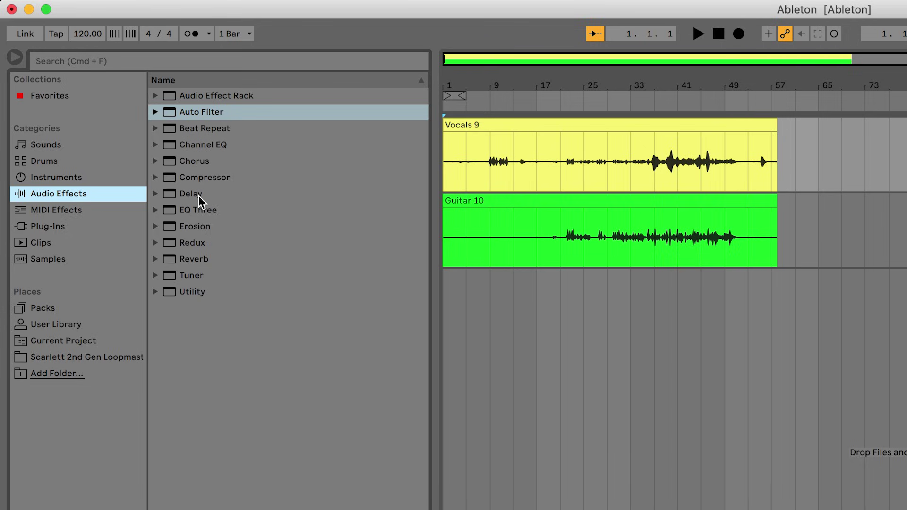
{"action": "left_click", "coordinate": [155, 210]}
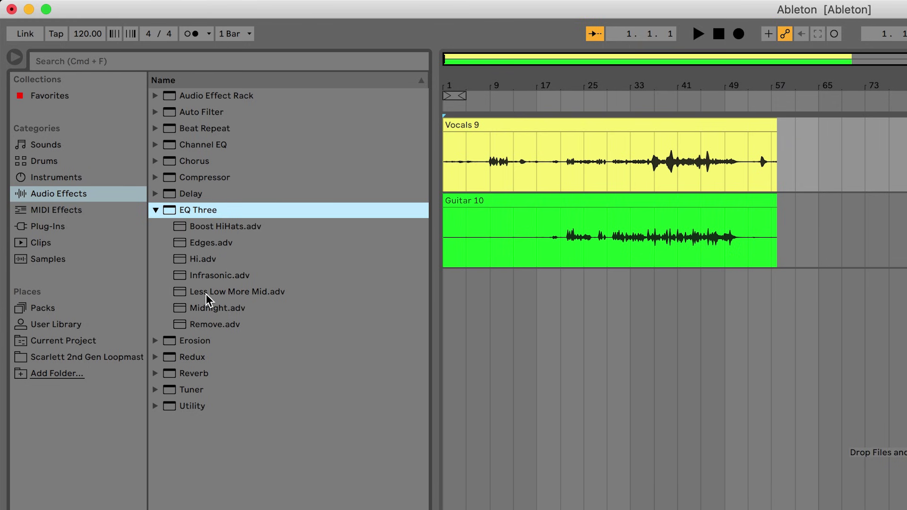
{"action": "left_click_drag", "start_coordinate": [206, 294], "coordinate": [567, 156]}
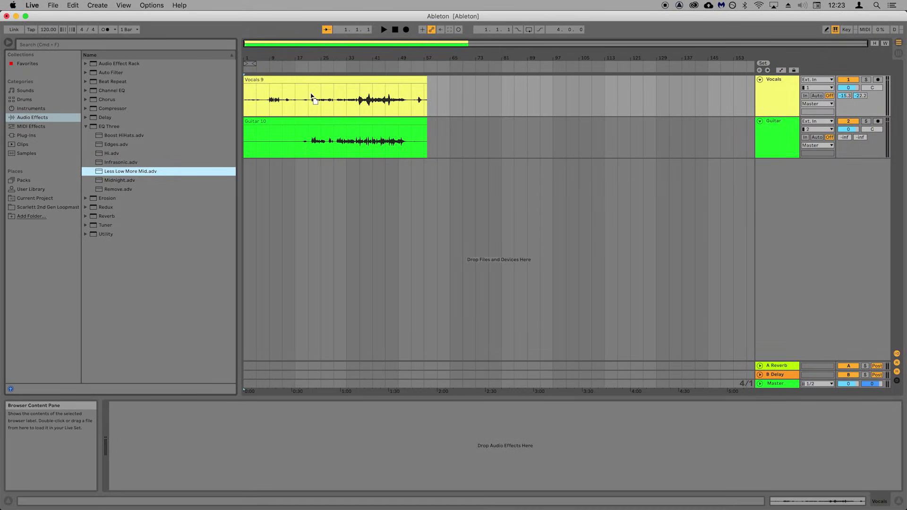
- Apply Less Low More Mid to the Vocals clip and lower its mid gain to 2.19 dB
{"action": "left_click_drag", "start_coordinate": [312, 96], "coordinate": [312, 98]}
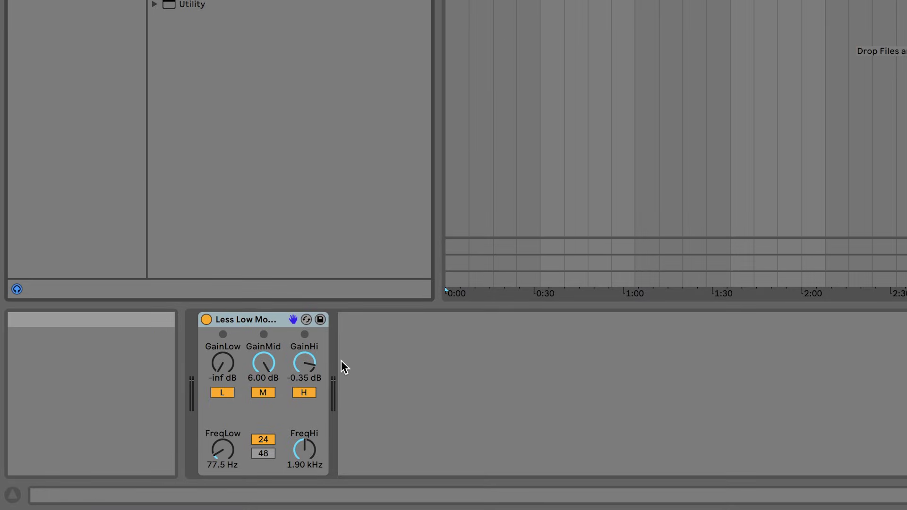
{"action": "left_click_drag", "start_coordinate": [274, 366], "coordinate": [274, 385]}
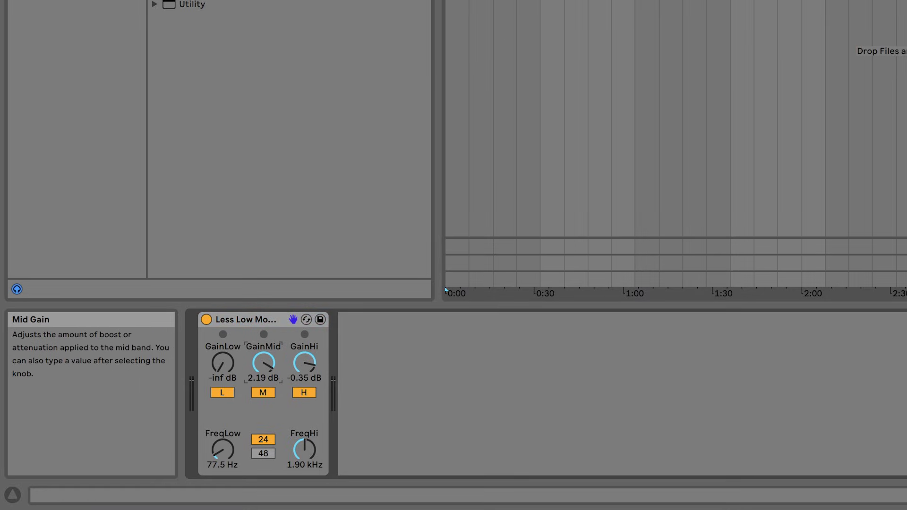